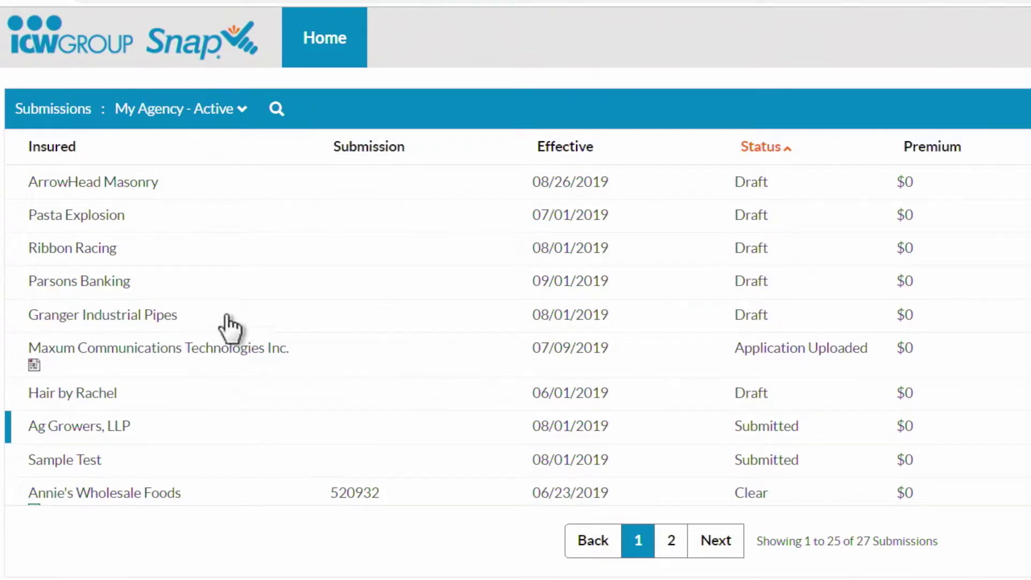
Switch the submissions list to My Agency - All and filter it by the transaction type Renewal
left_click(245, 113)
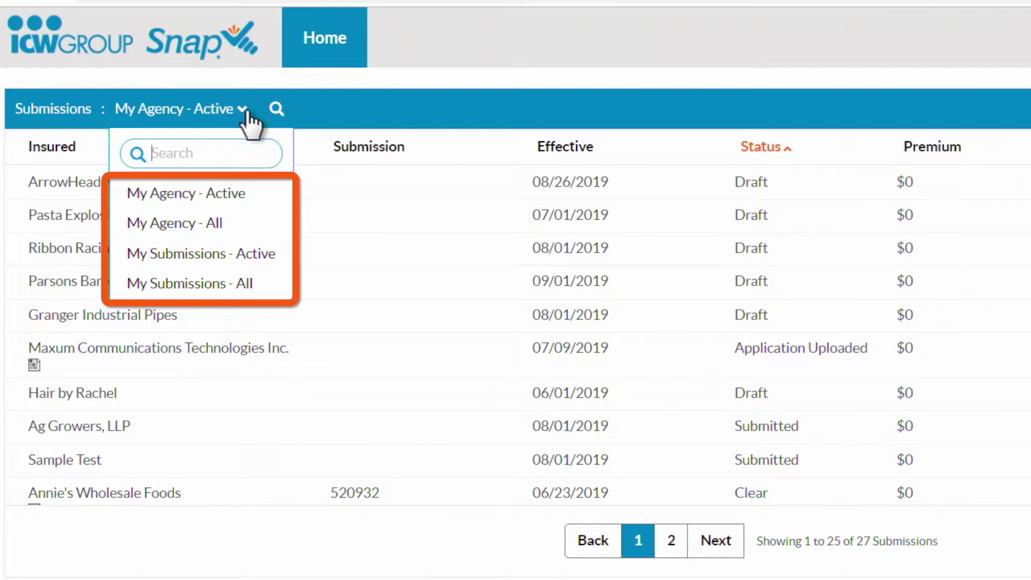
left_click(174, 222)
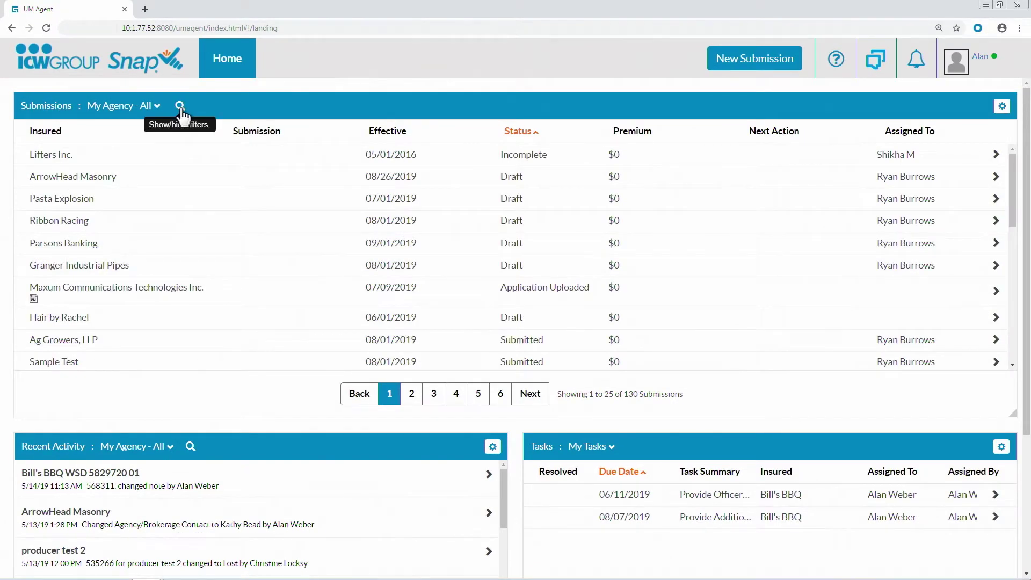
left_click(181, 106)
left_click(375, 137)
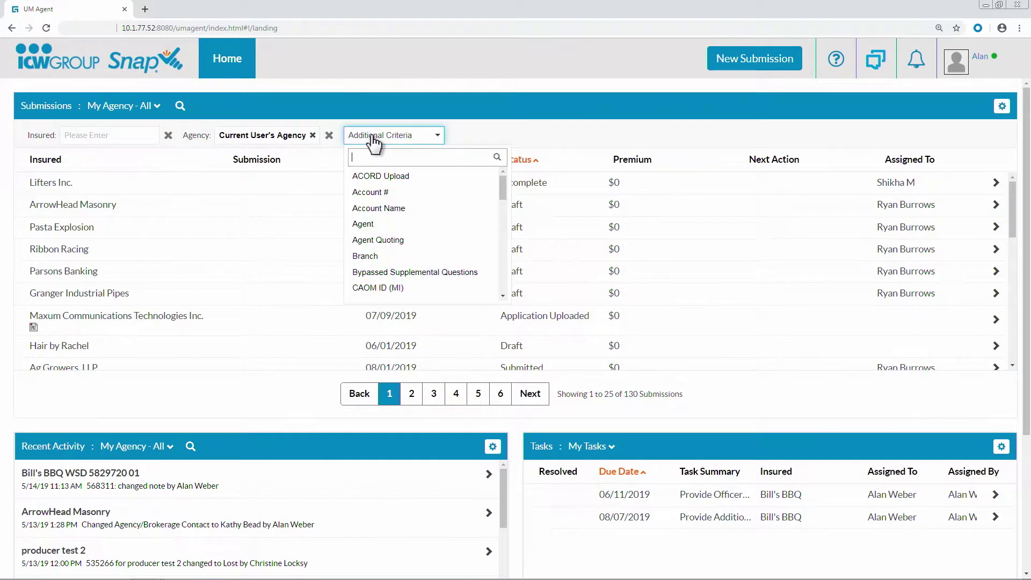
type("type")
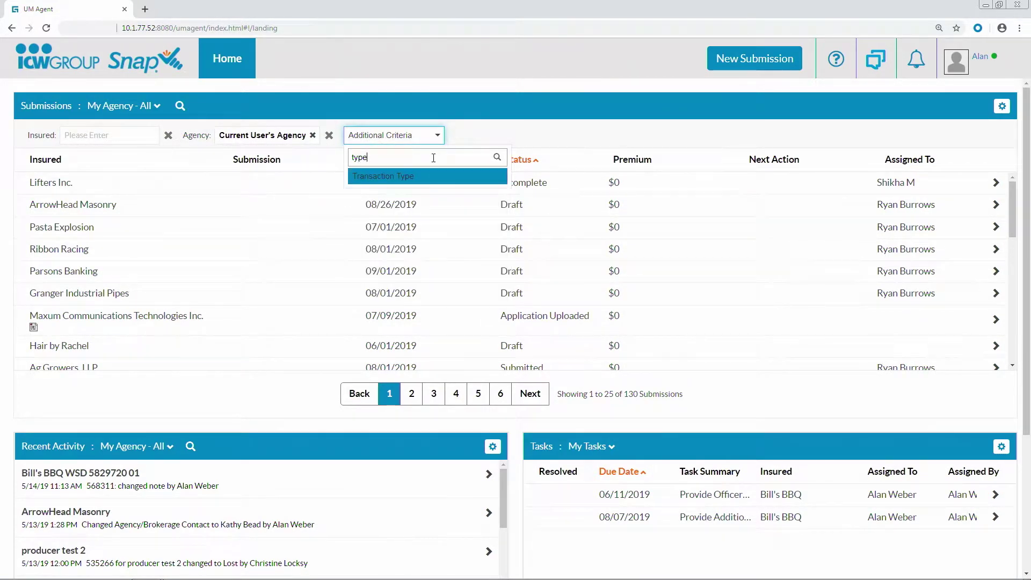
left_click(427, 176)
left_click(444, 138)
left_click(473, 191)
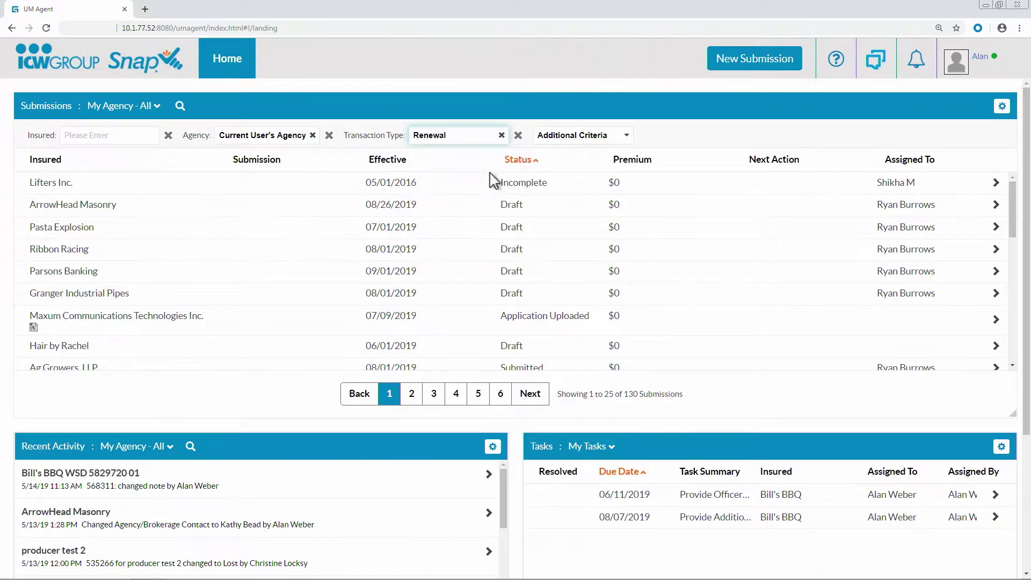
Add a Status criterion to the My Agency - All submissions filter and set it to Clear
left_click(562, 141)
type("stat")
left_click(558, 210)
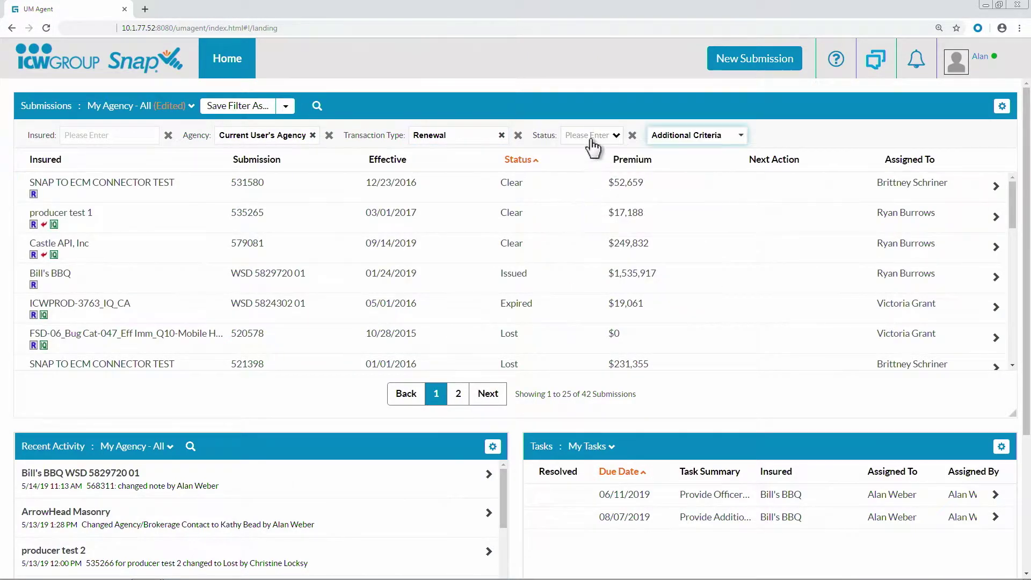
left_click(591, 138)
left_click(601, 242)
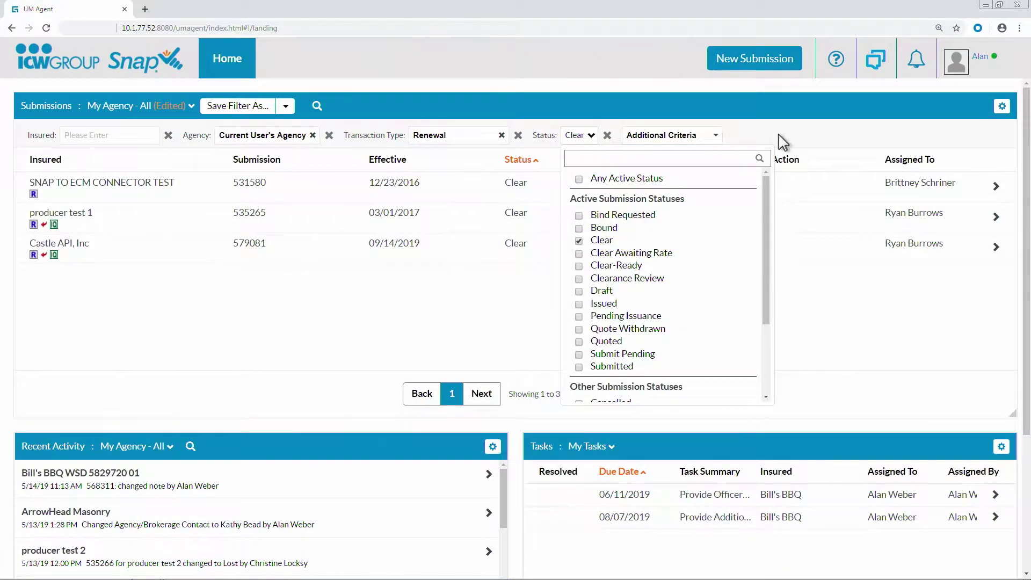
left_click(781, 142)
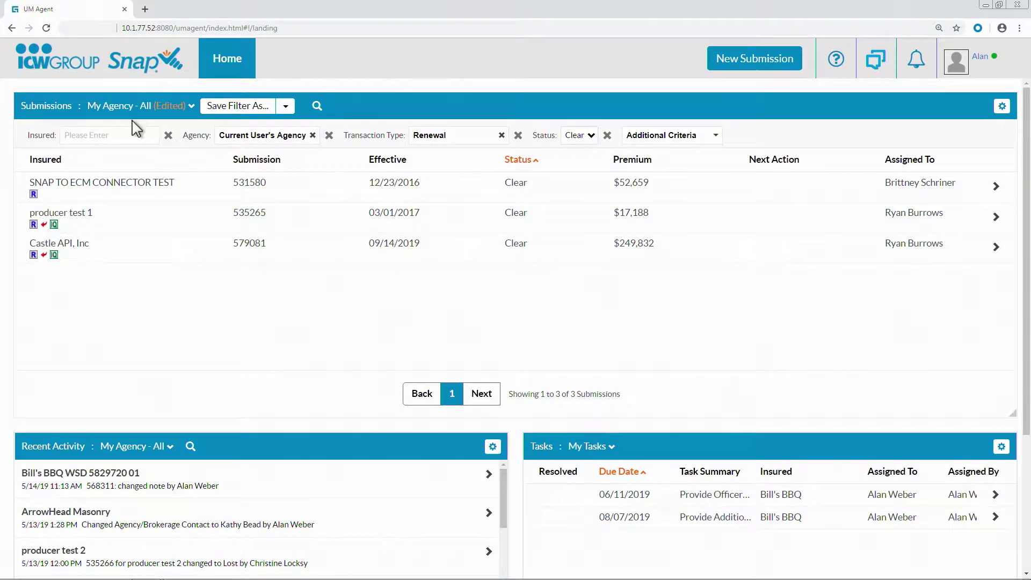
Switch the submissions list to My Submissions - All and add a Transaction Type criterion set to Renewal
left_click(179, 109)
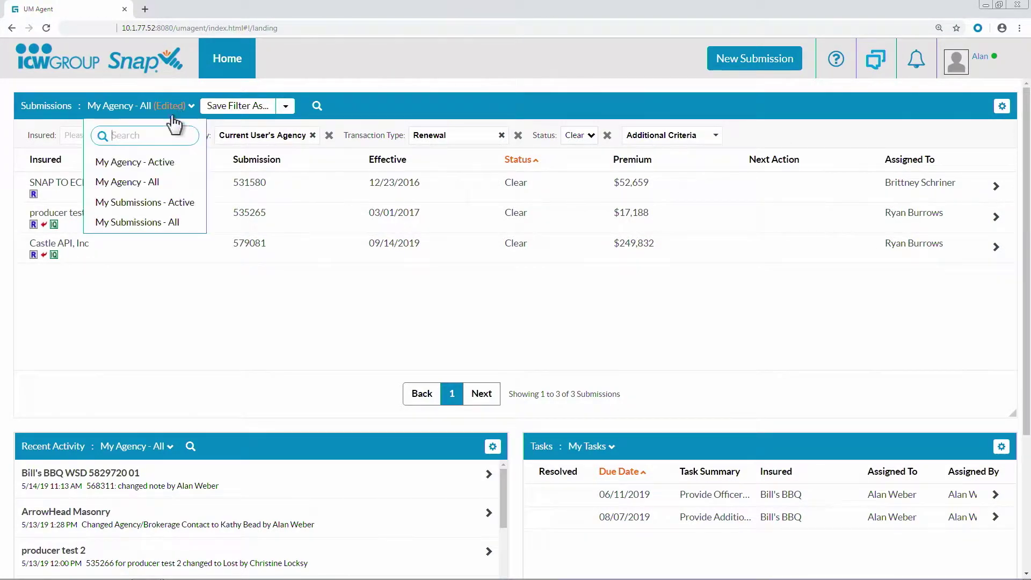
left_click(138, 222)
left_click(200, 106)
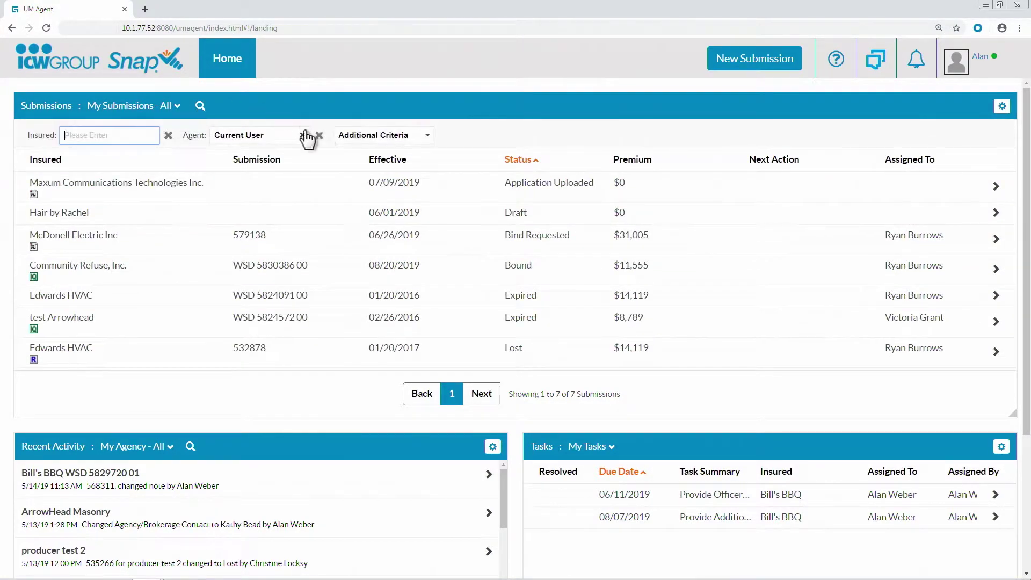
left_click(408, 137)
type("tran")
left_click(395, 177)
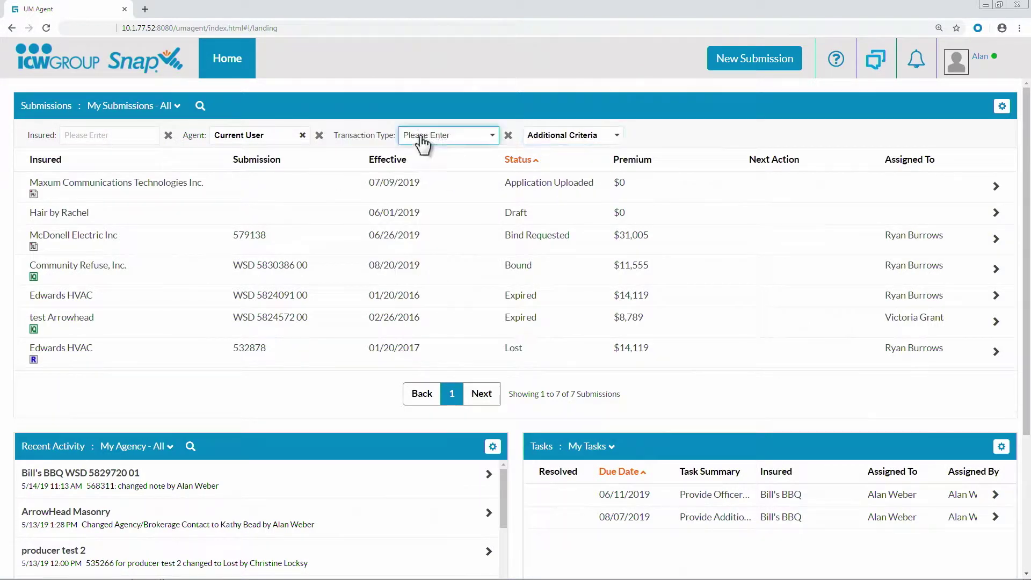
left_click(424, 135)
left_click(432, 191)
Add a Status criterion set to Clear to the My Submissions - All filter
left_click(562, 136)
type("st")
left_click(580, 207)
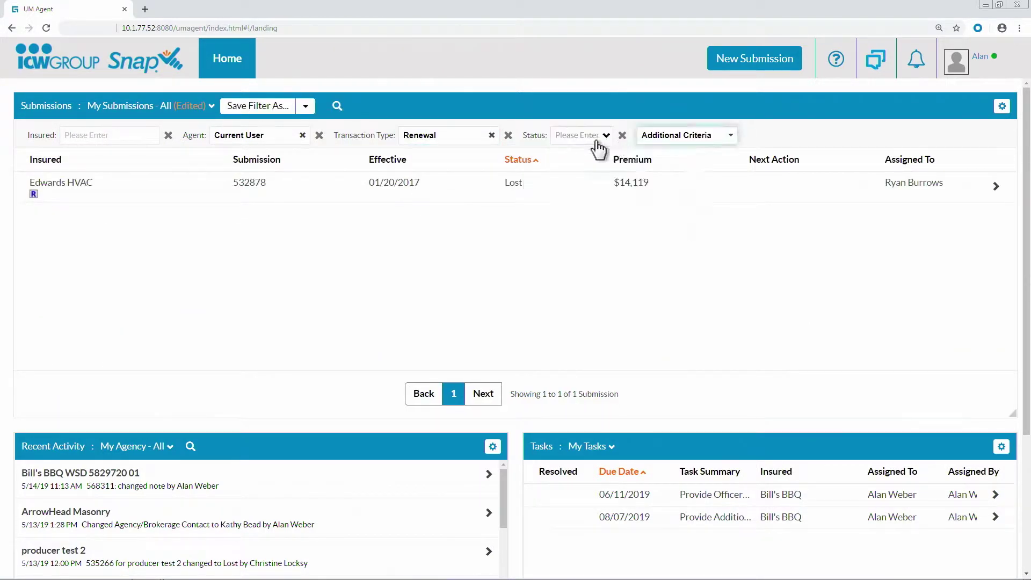
left_click(595, 139)
left_click(570, 242)
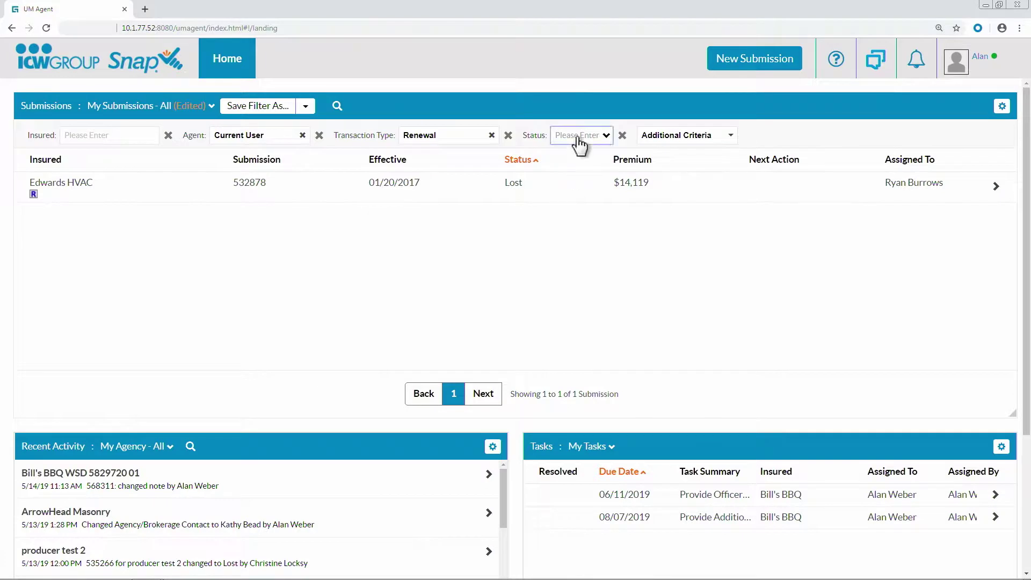
left_click(582, 140)
left_click(570, 241)
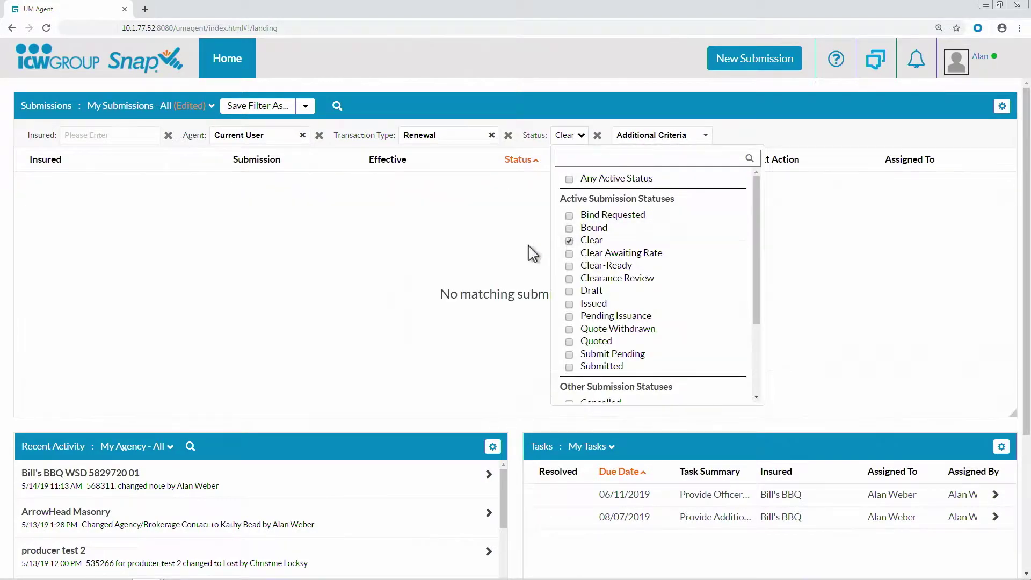
Switch the submissions list to My Agency - Active and show its filter criteria
left_click(146, 107)
left_click(134, 162)
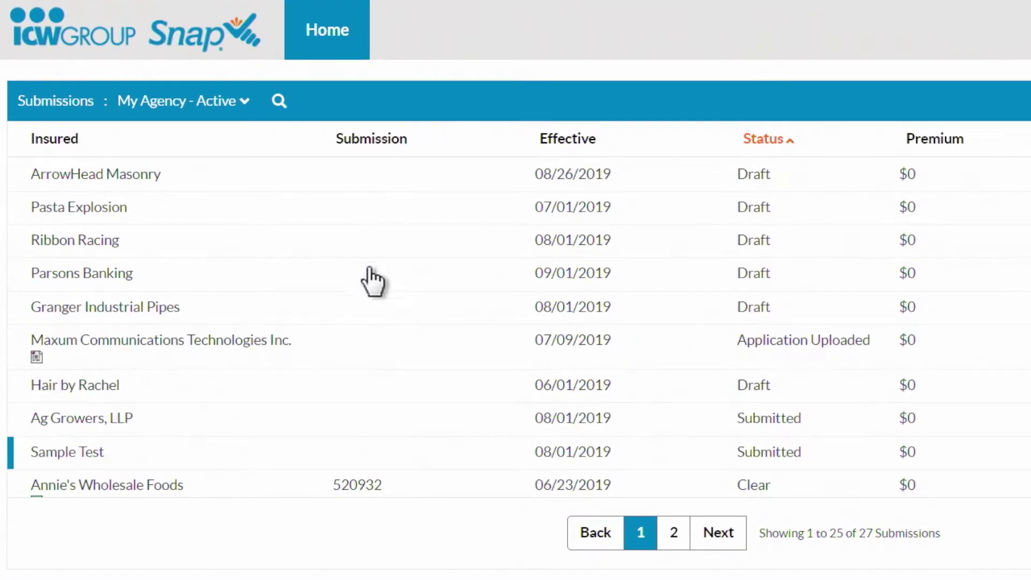
left_click(279, 102)
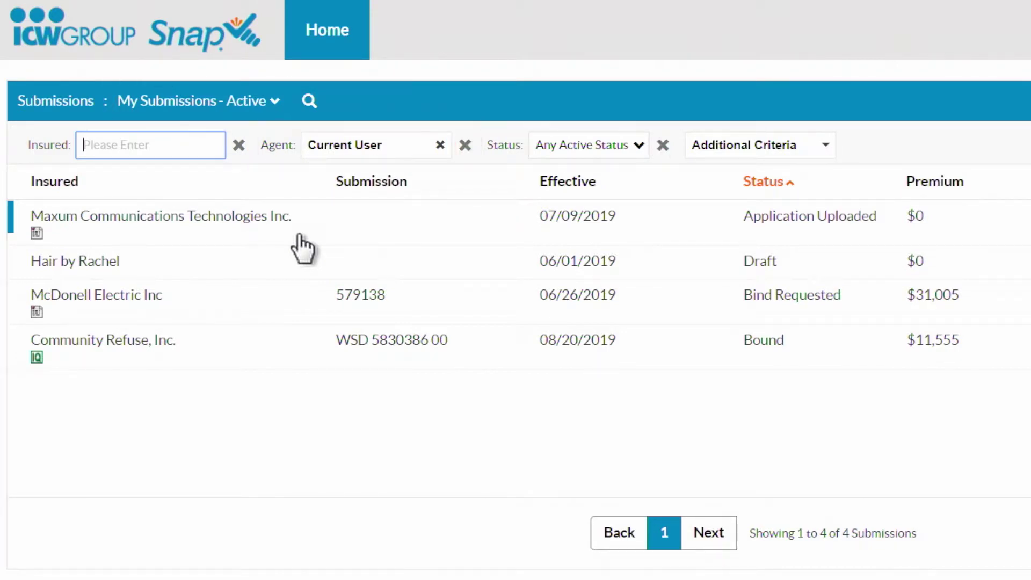
Replace Any Active Status with Draft in the Status criterion of the My Submissions - Active list
left_click(639, 152)
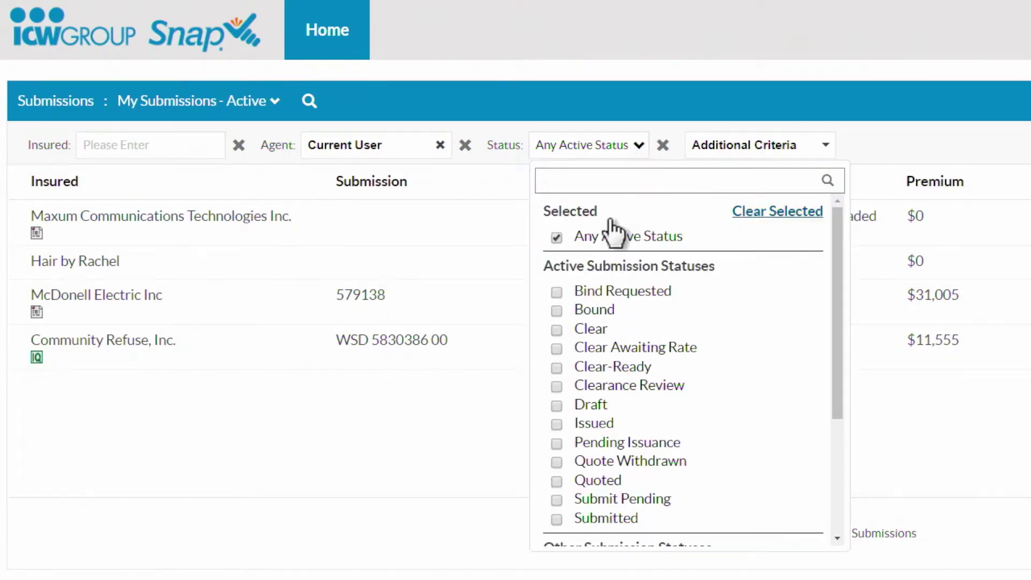
left_click(611, 238)
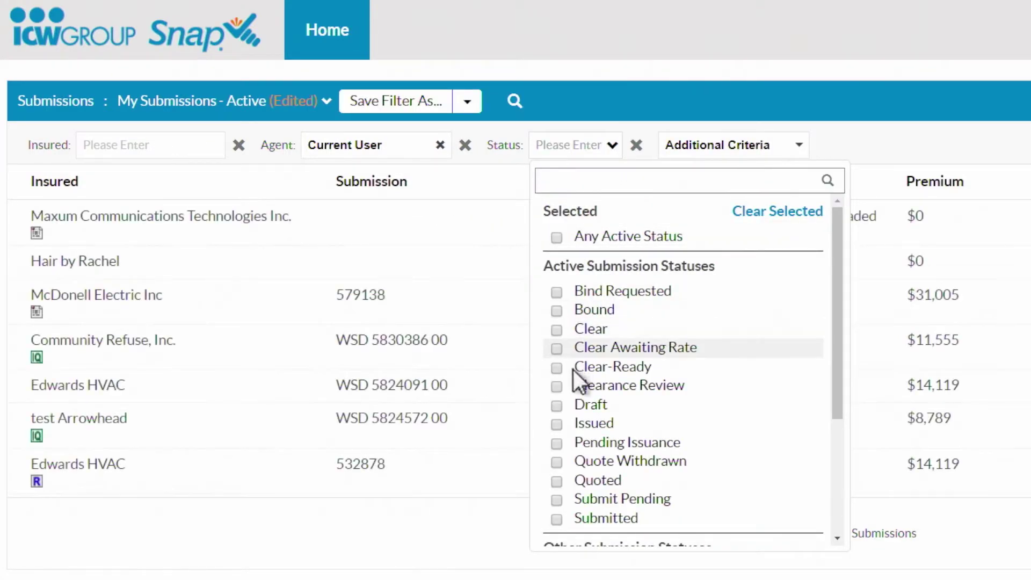
left_click(593, 407)
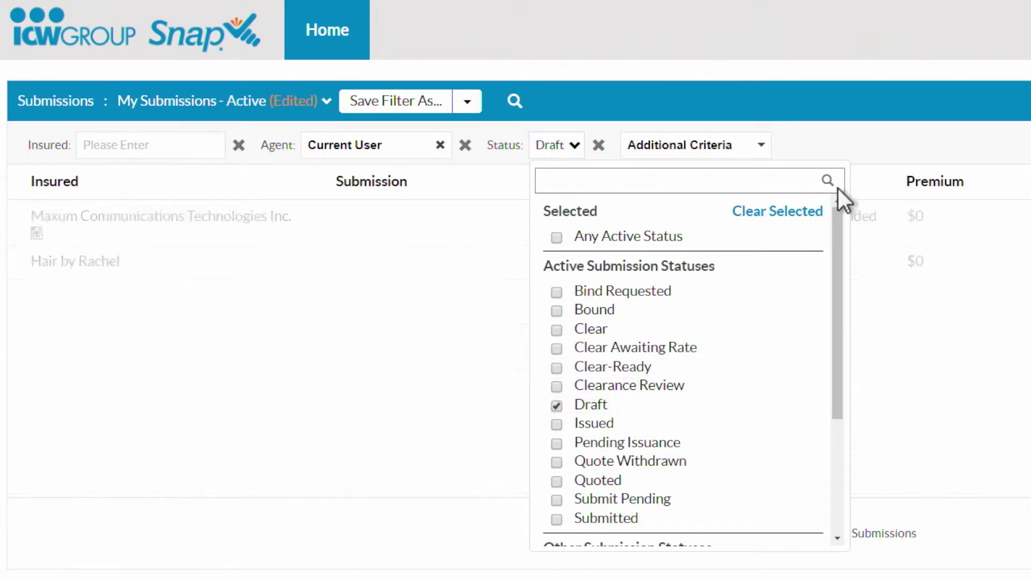
left_click(954, 101)
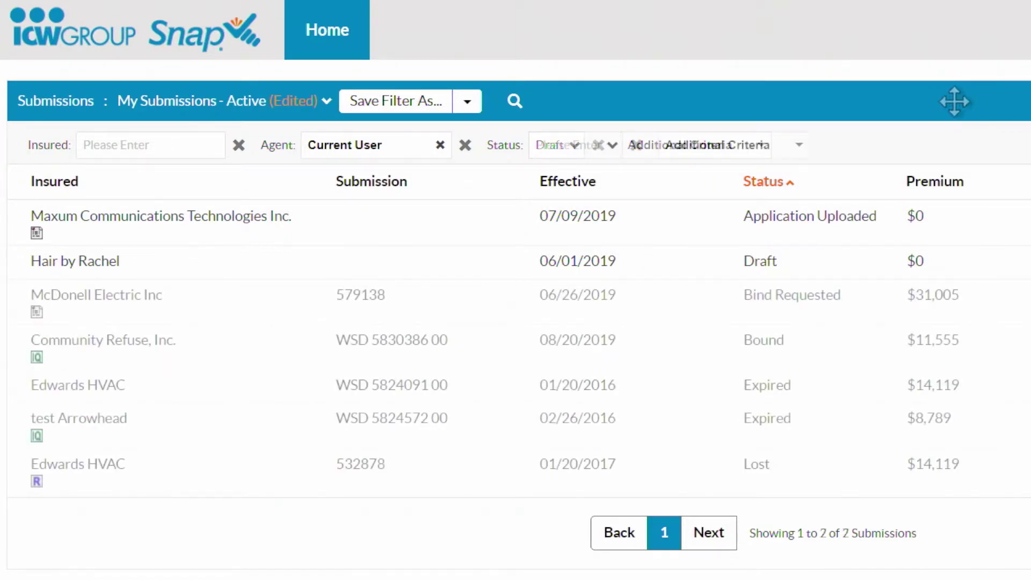
Add an Effective Date criterion set to Next Month to the submissions filter, and remove that criterion
left_click(757, 148)
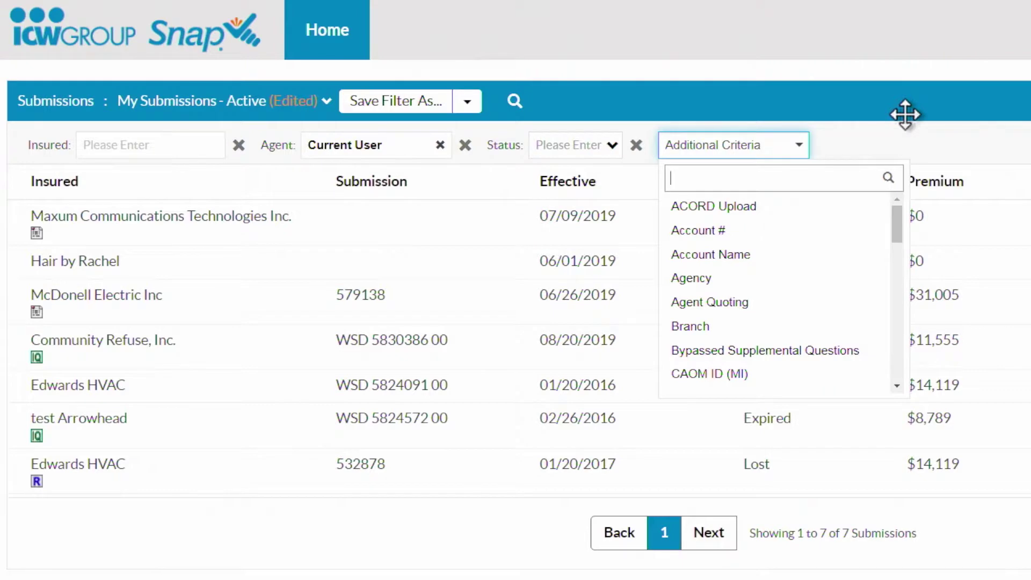
type("date")
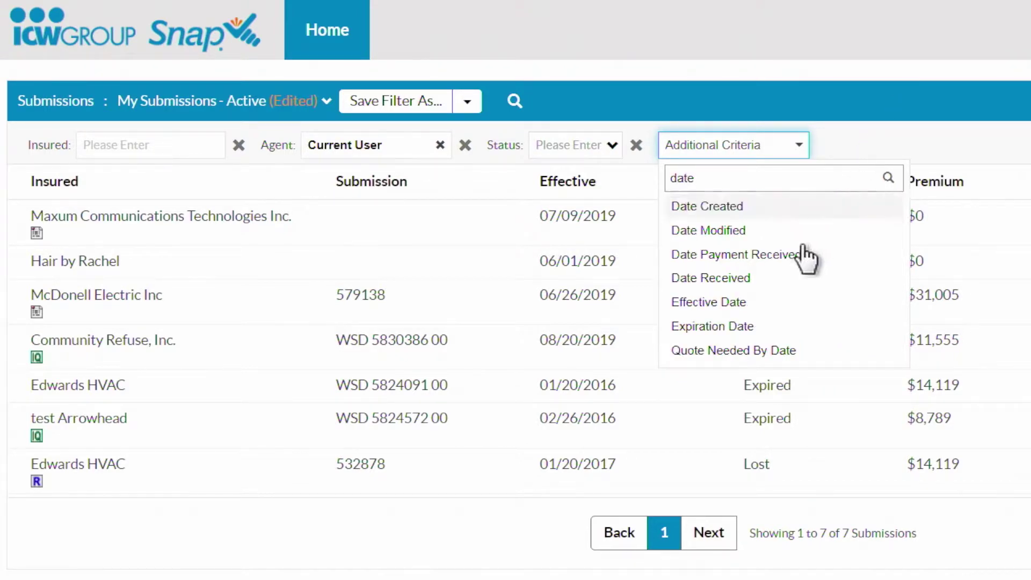
left_click(732, 305)
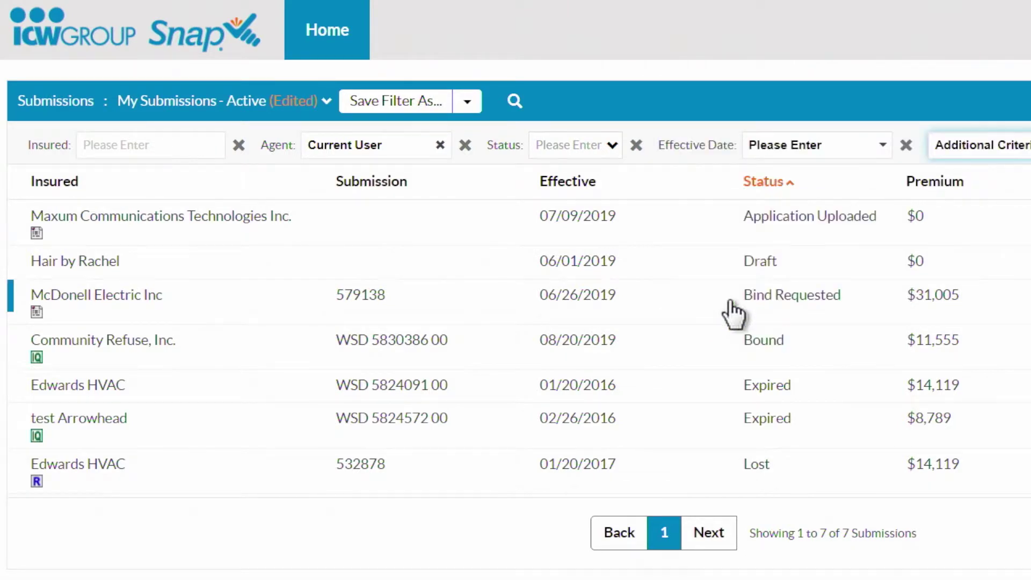
left_click(847, 160)
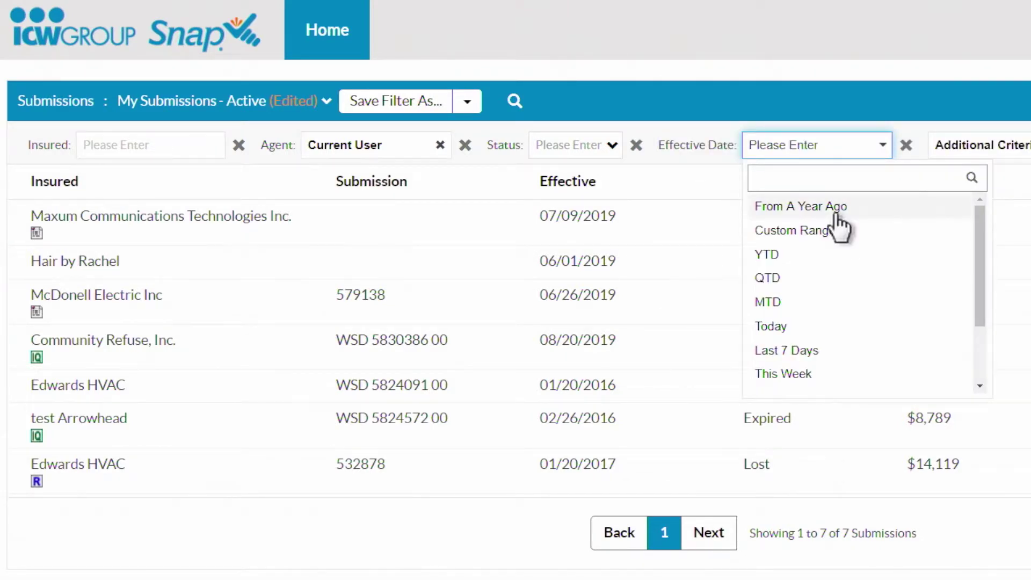
scroll(837, 231, "down", 2)
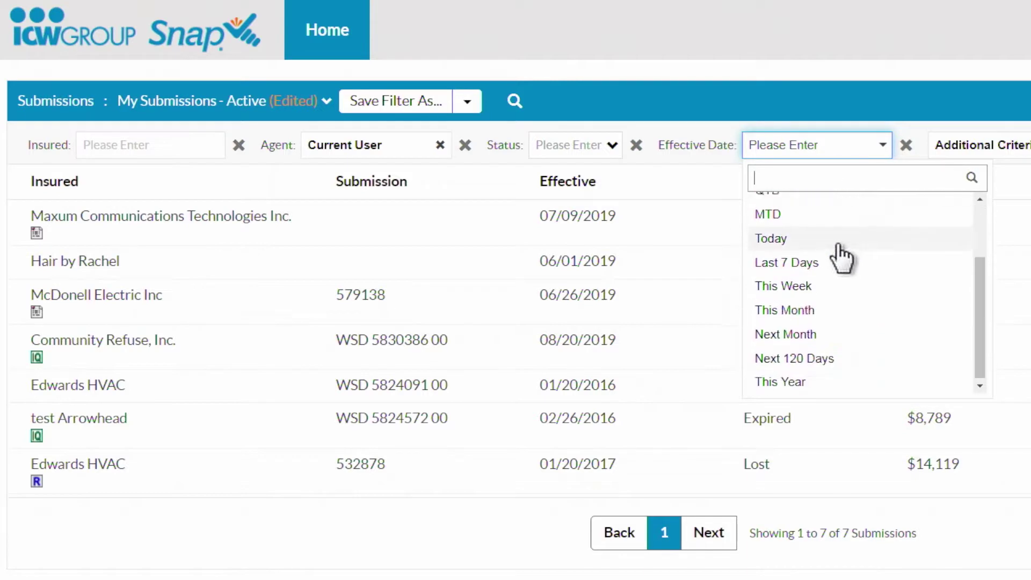
left_click(813, 335)
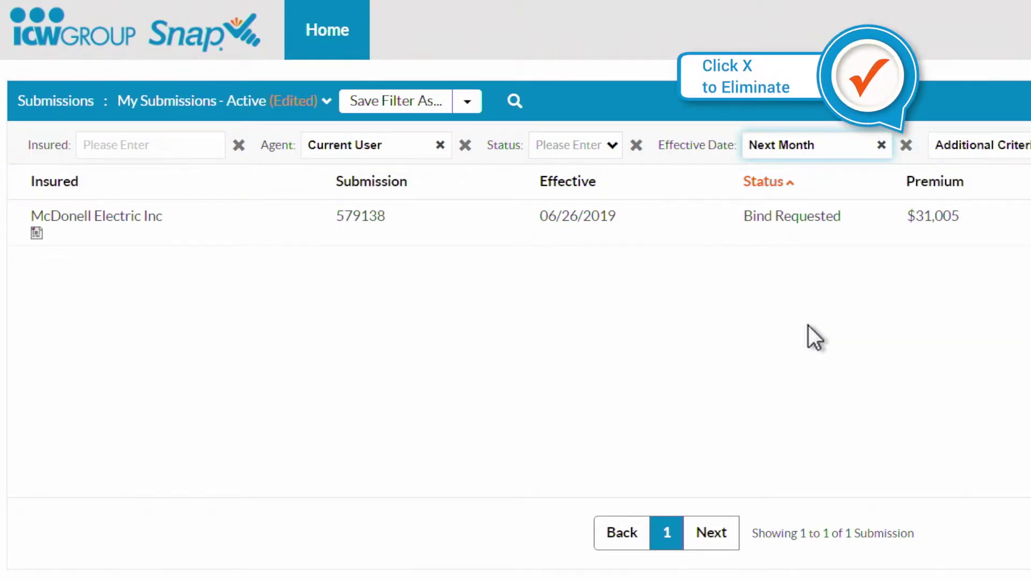
left_click(905, 148)
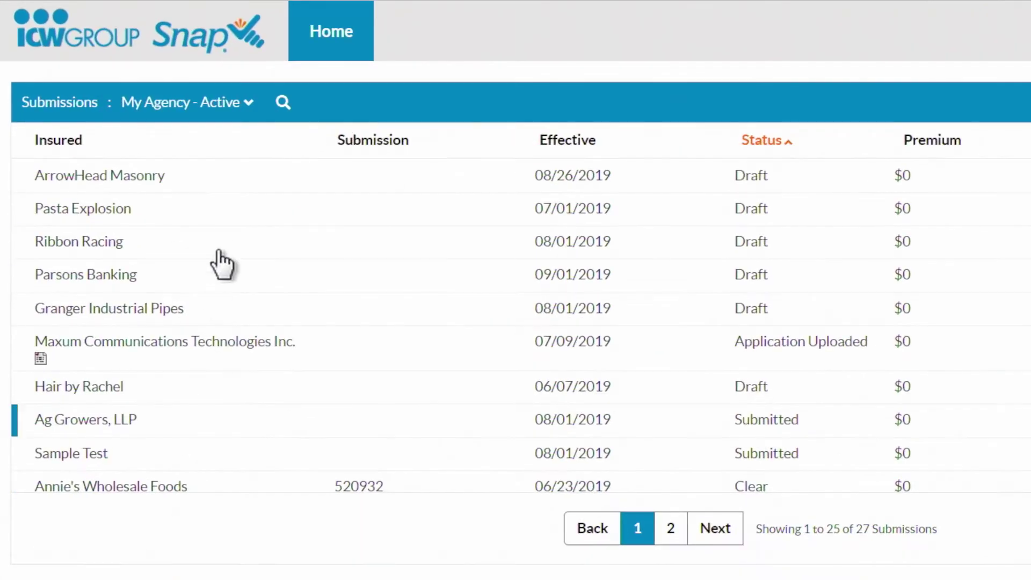
Switch the submissions list to My Submissions - Active and show its filter criteria
left_click(254, 105)
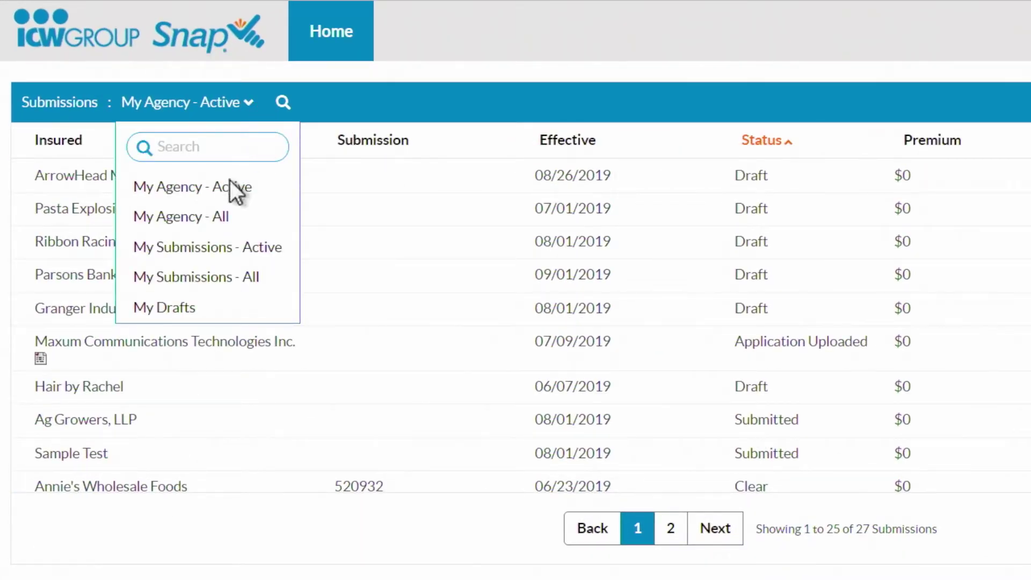
left_click(209, 248)
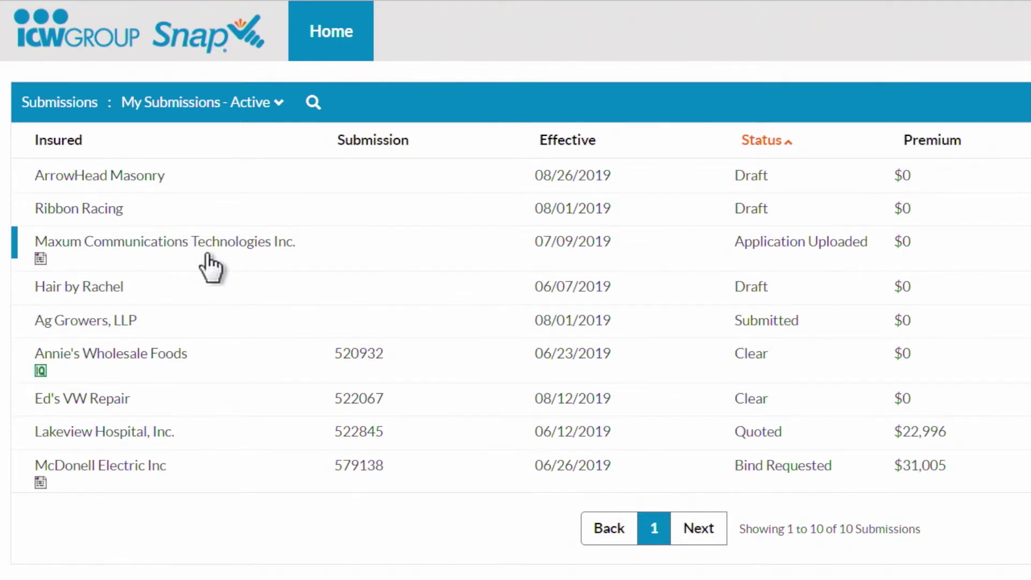
left_click(314, 106)
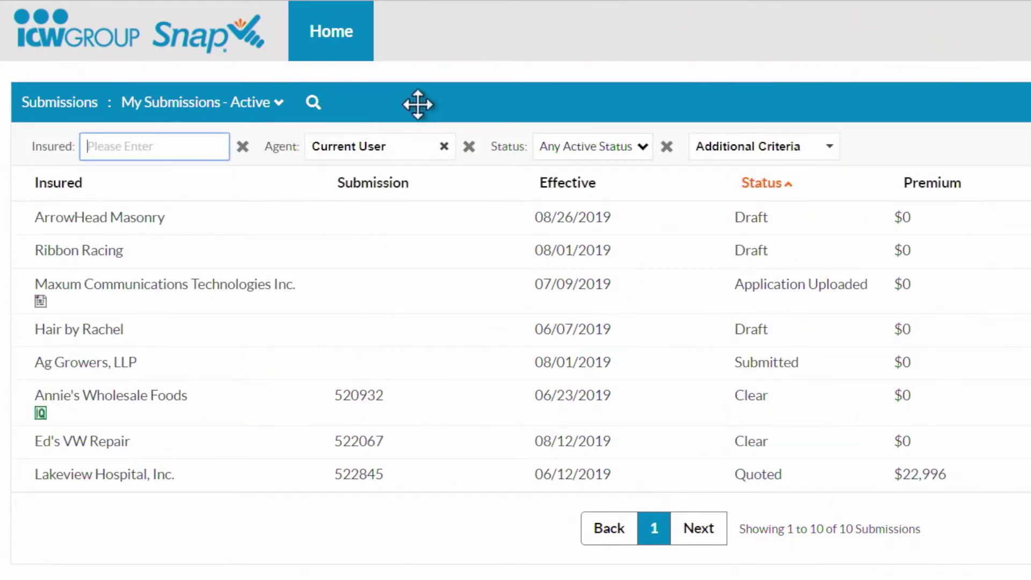
Replace Any Active Status with the statuses Clear and Quoted in the My Submissions - Active filter
left_click(642, 147)
left_click(633, 237)
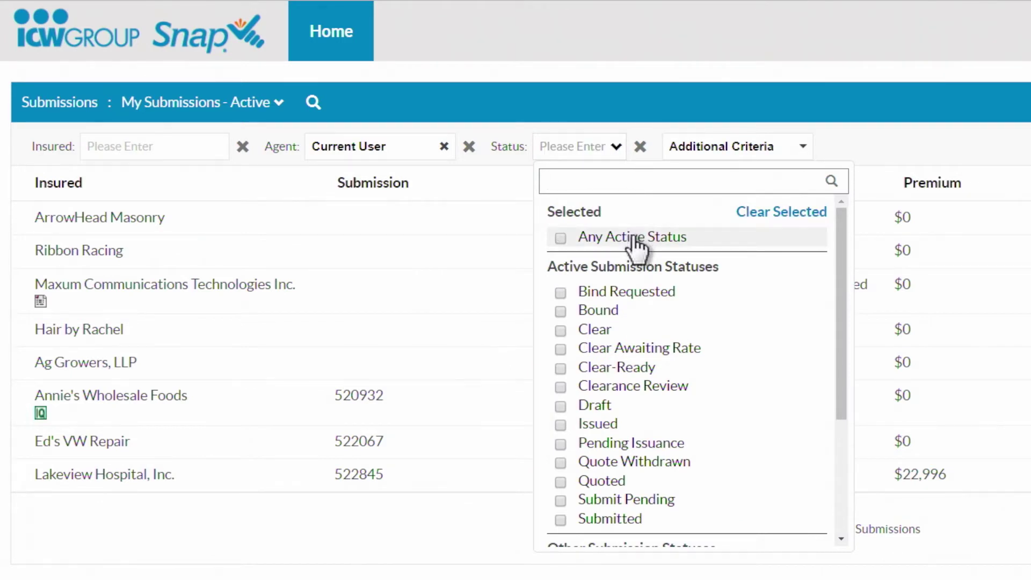
left_click(599, 328)
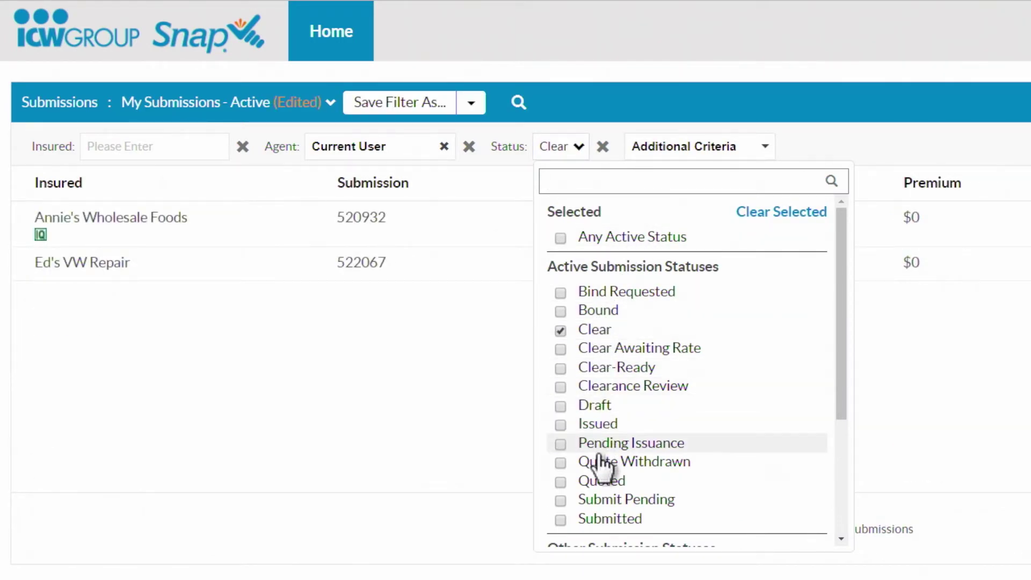
left_click(599, 481)
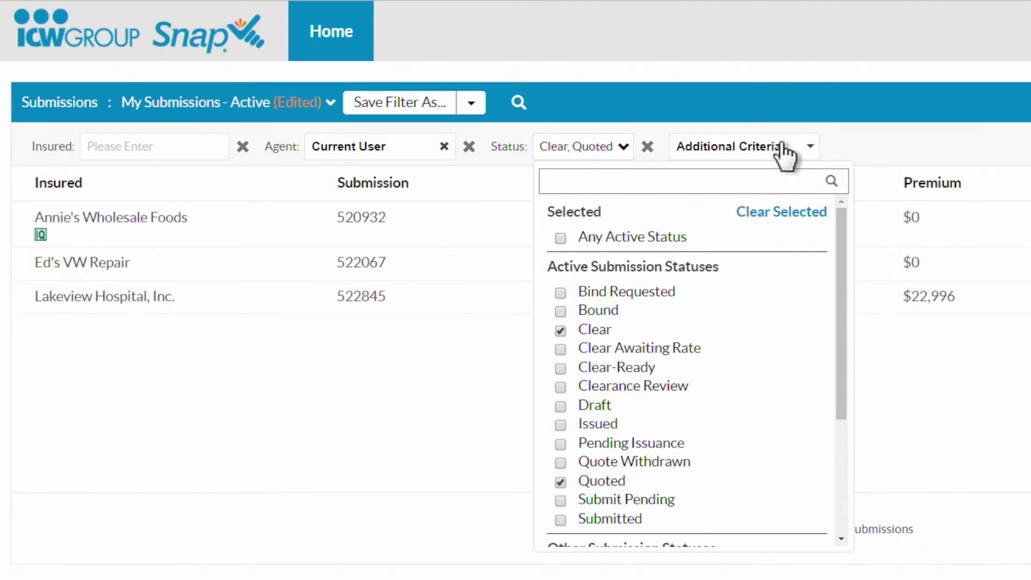
left_click(855, 135)
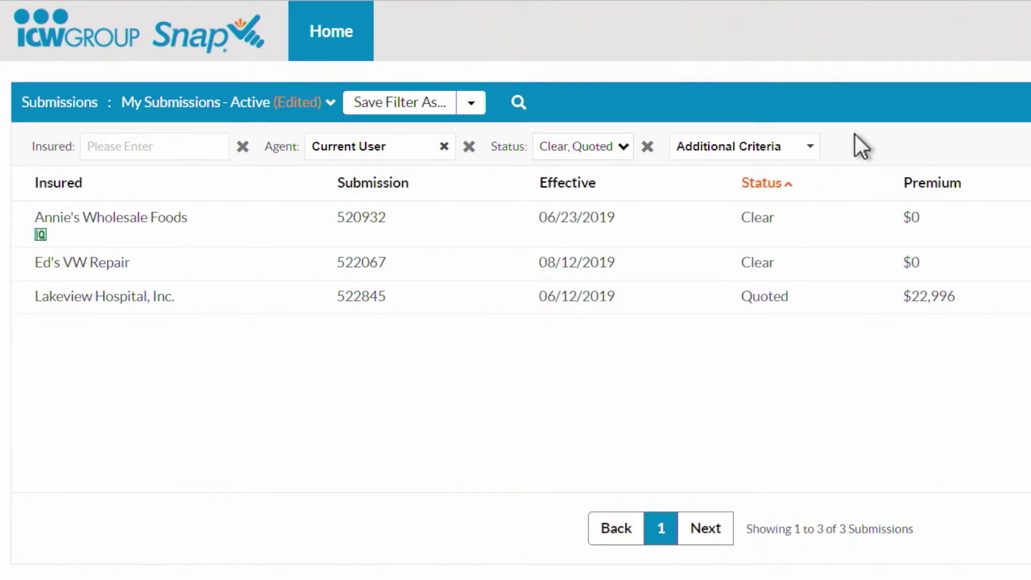
Add an Effective Date criterion set to Next Month to the submissions filter
left_click(809, 146)
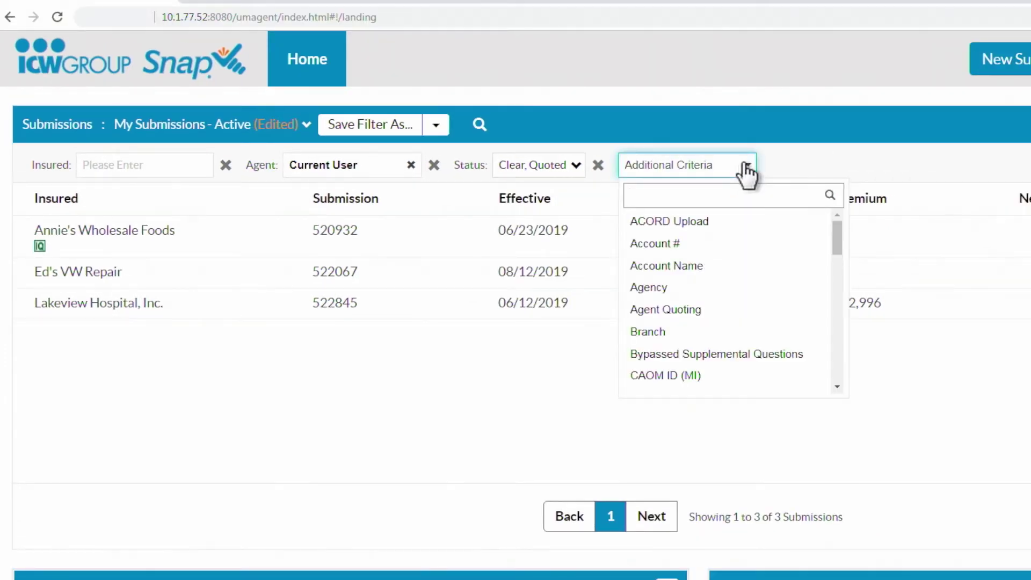
type("eff")
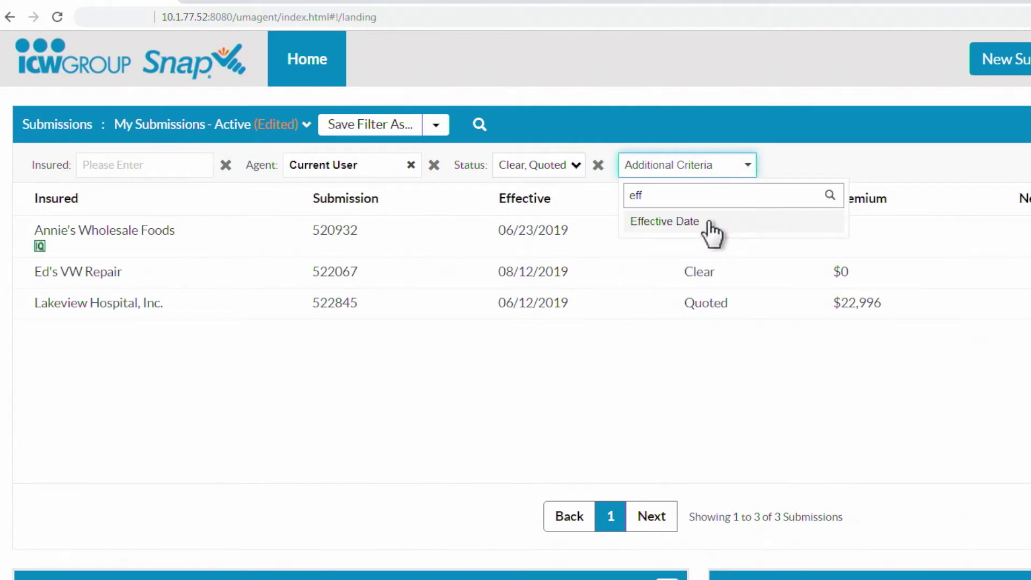
left_click(712, 231)
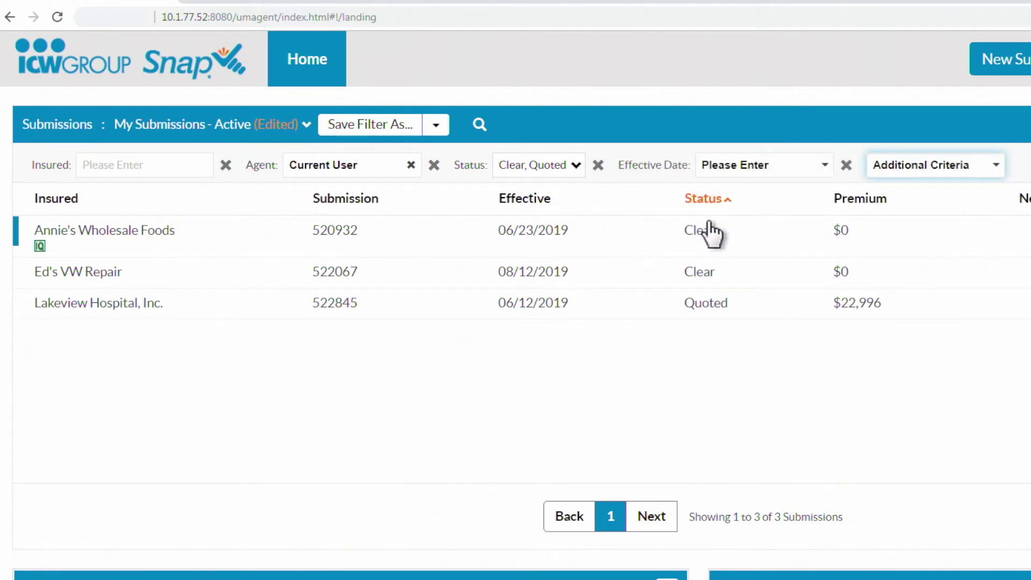
left_click(762, 167)
scroll(775, 364, "down", 3)
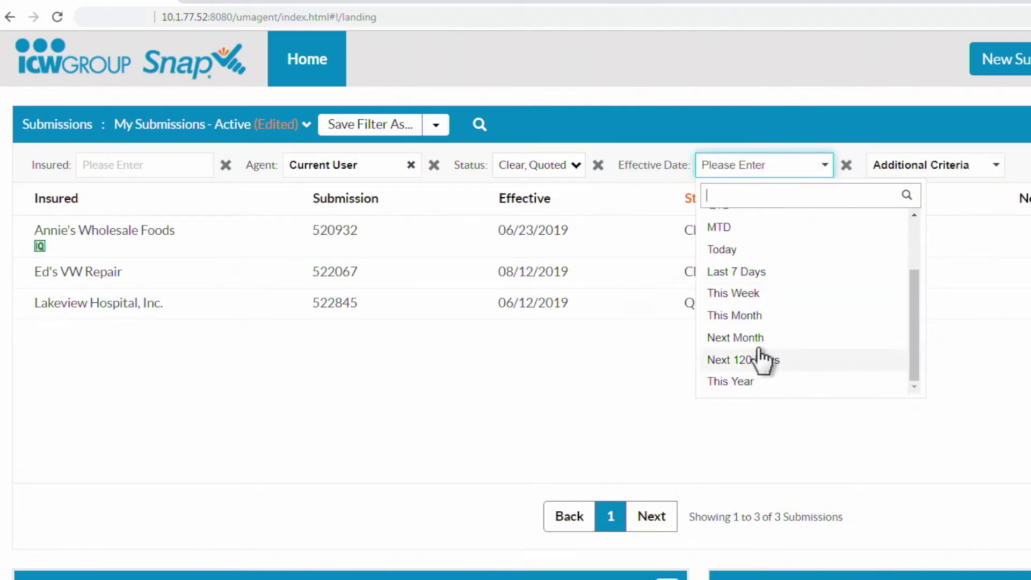
left_click(754, 338)
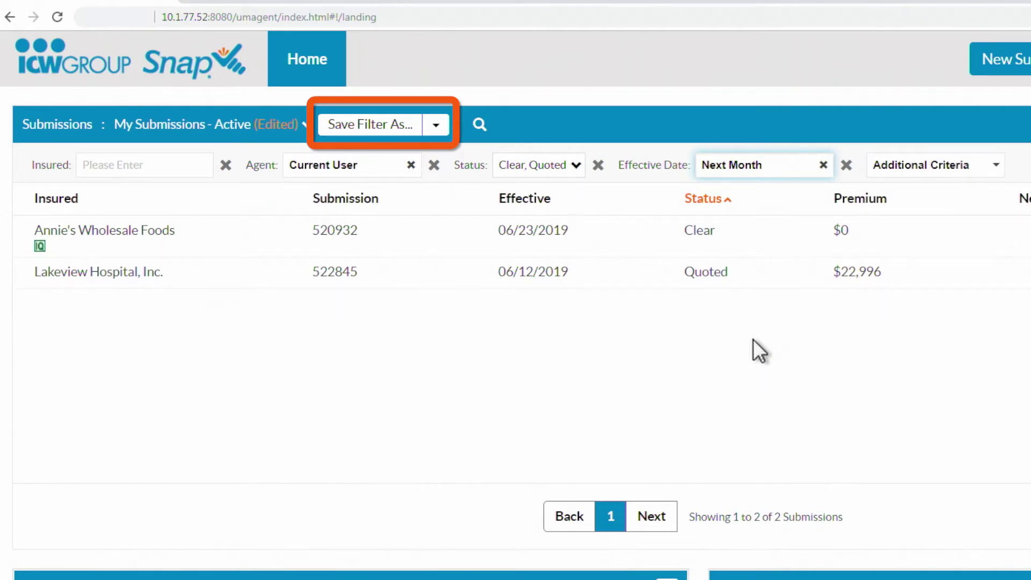
Save the edited submissions filter under the name Clear Quoted Next Month
left_click(375, 131)
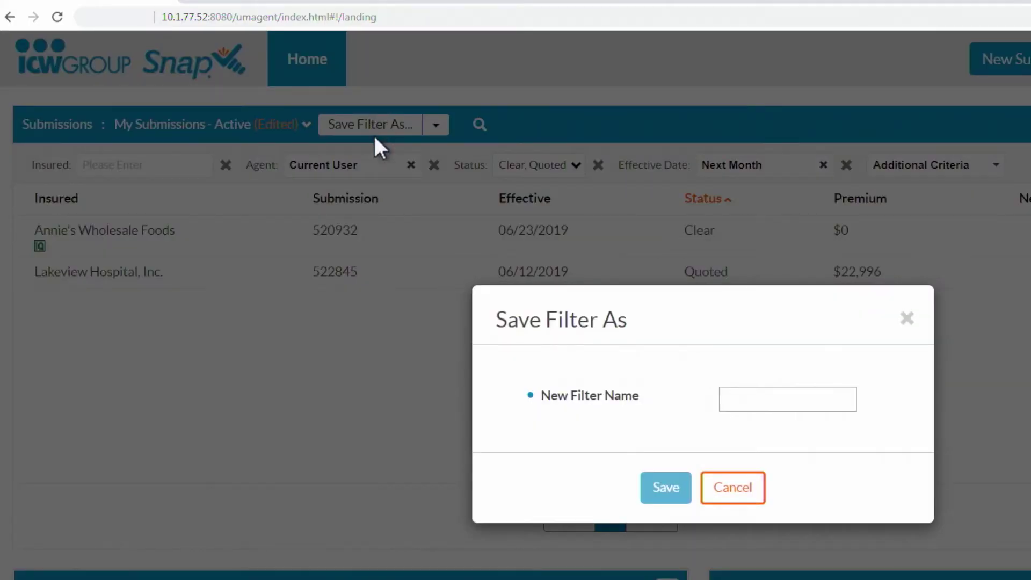
left_click(754, 395)
type("C")
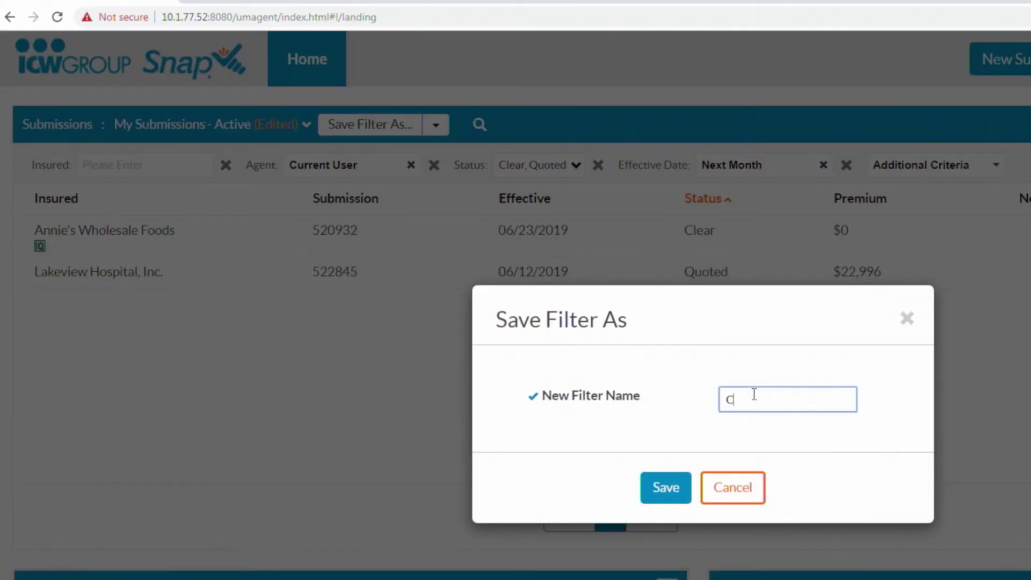
type("lear Quoted Next Month")
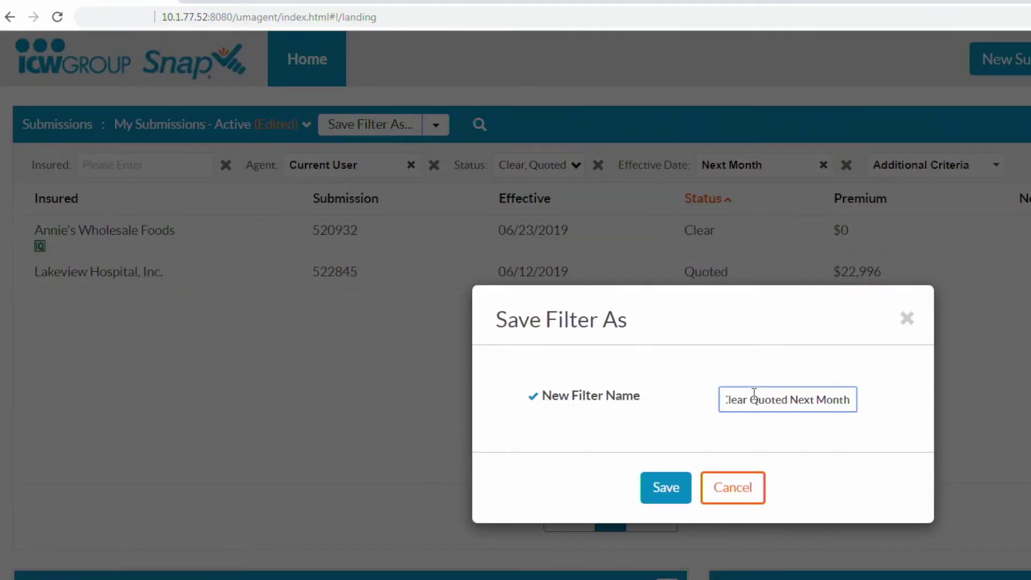
left_click(654, 484)
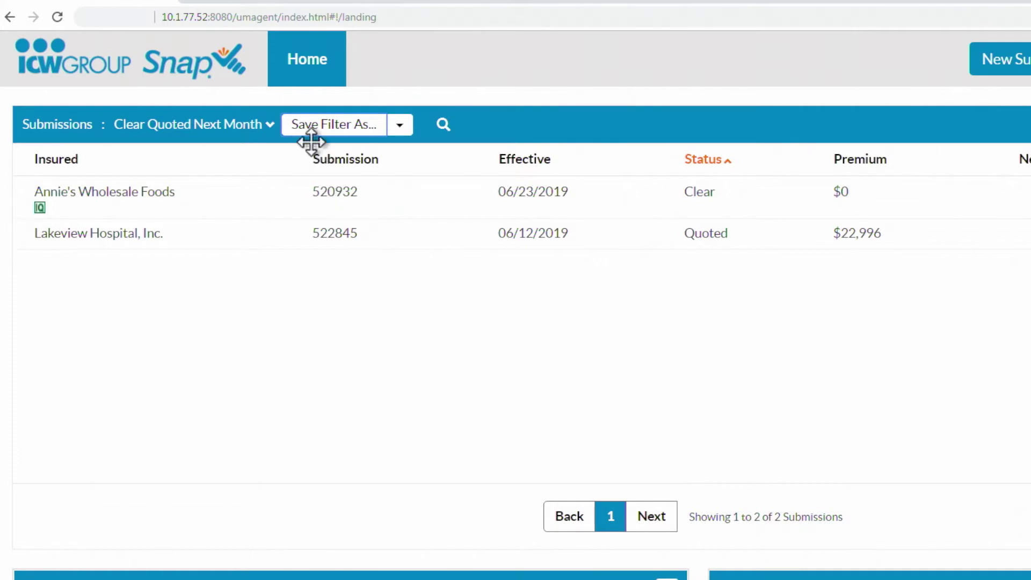
Switch the submissions list to the saved My Drafts filter and delete that filter
left_click(267, 128)
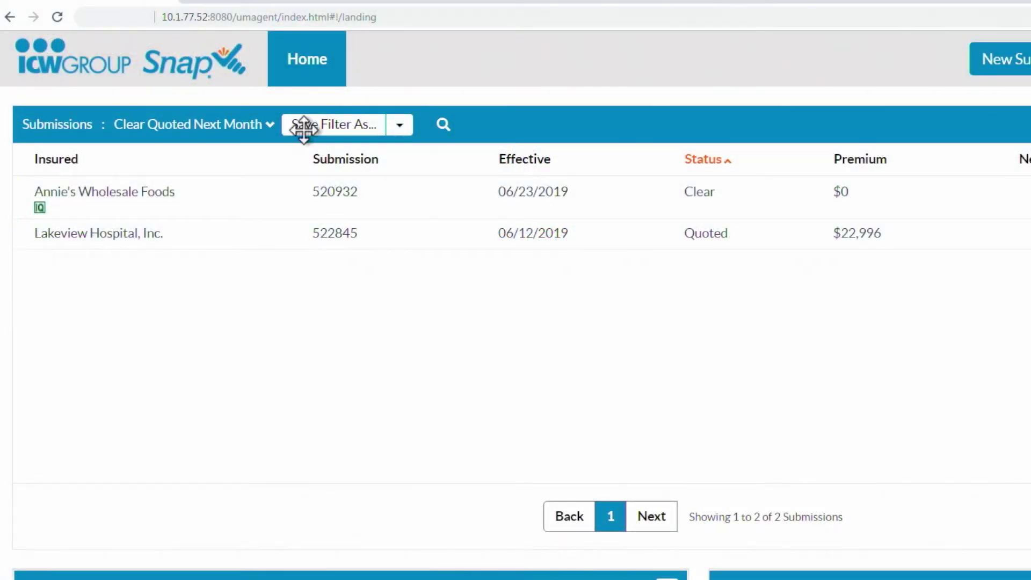
left_click(271, 127)
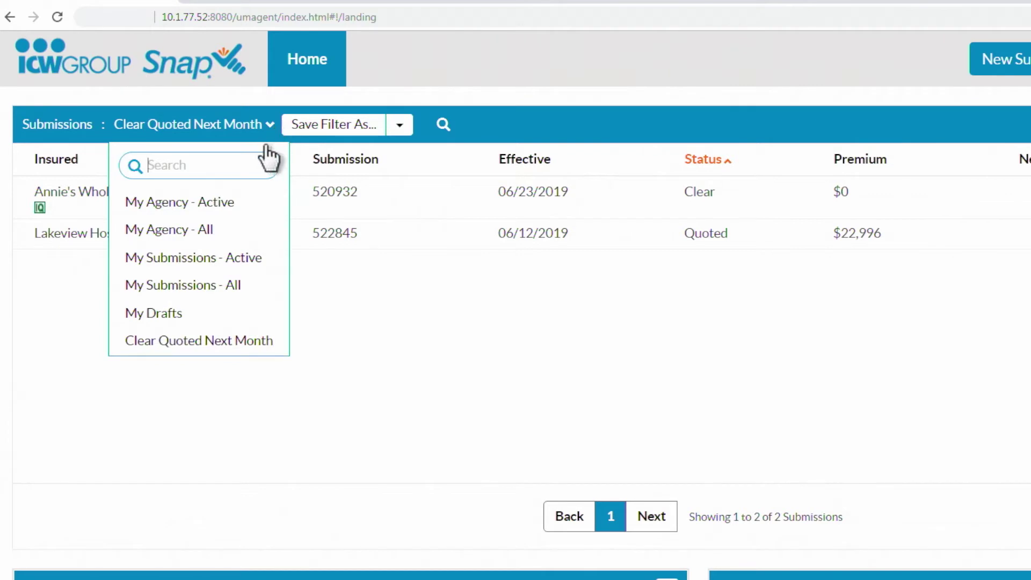
left_click(151, 316)
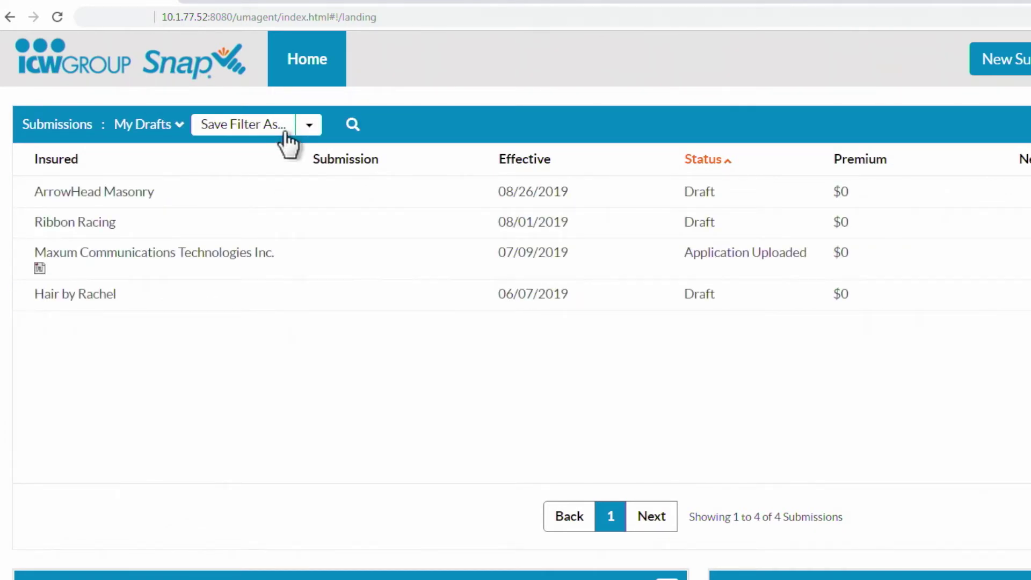
left_click(309, 126)
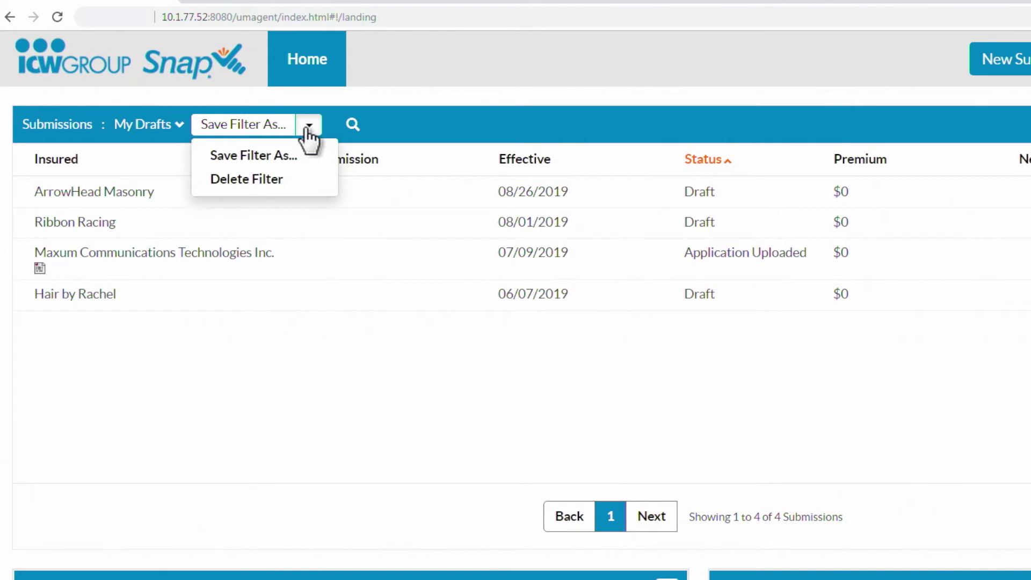
left_click(279, 180)
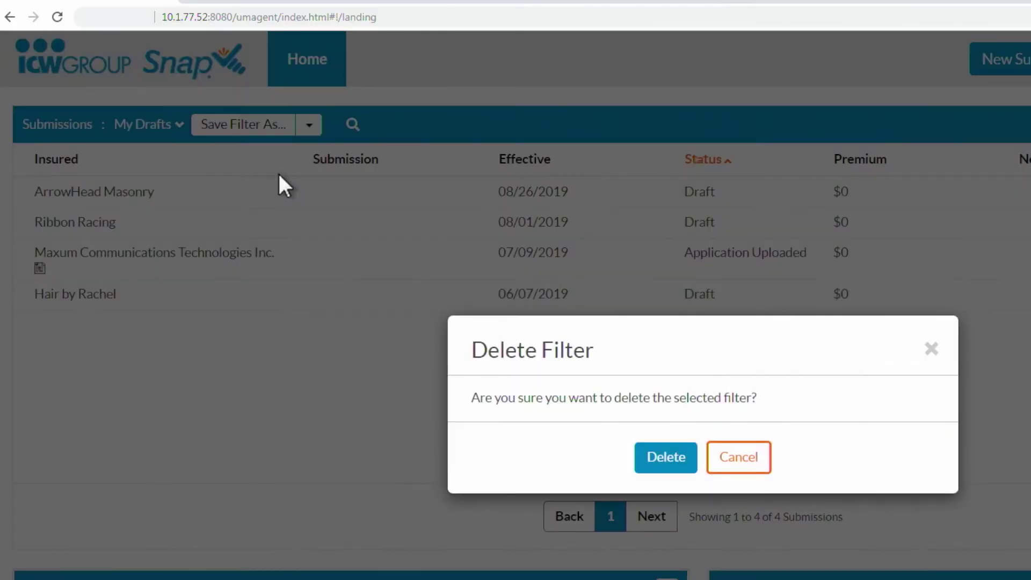
left_click(655, 459)
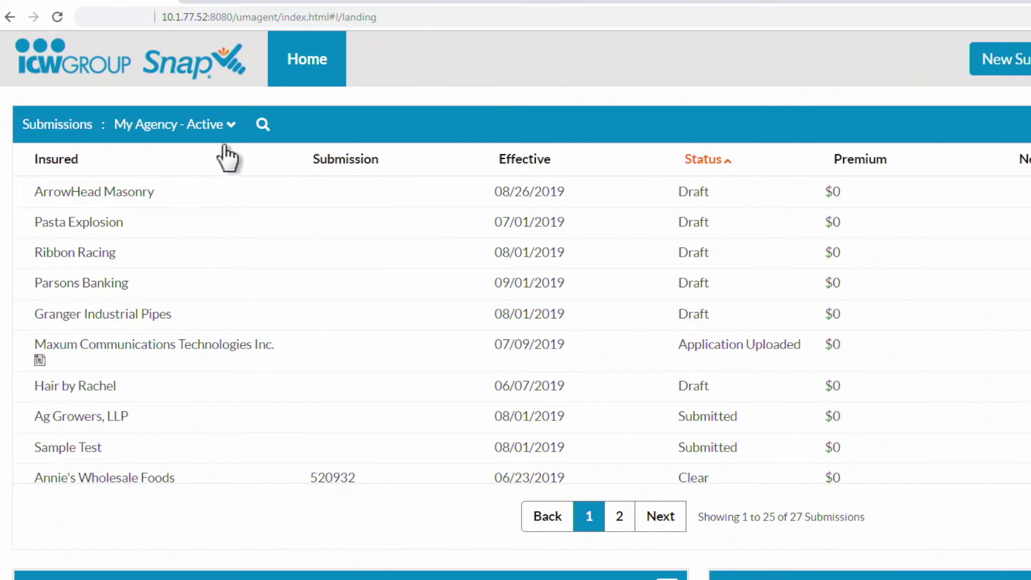
Switch the submissions list to Clear Quoted Next Month and set its Effective Date criterion to Next 120 Days
left_click(232, 126)
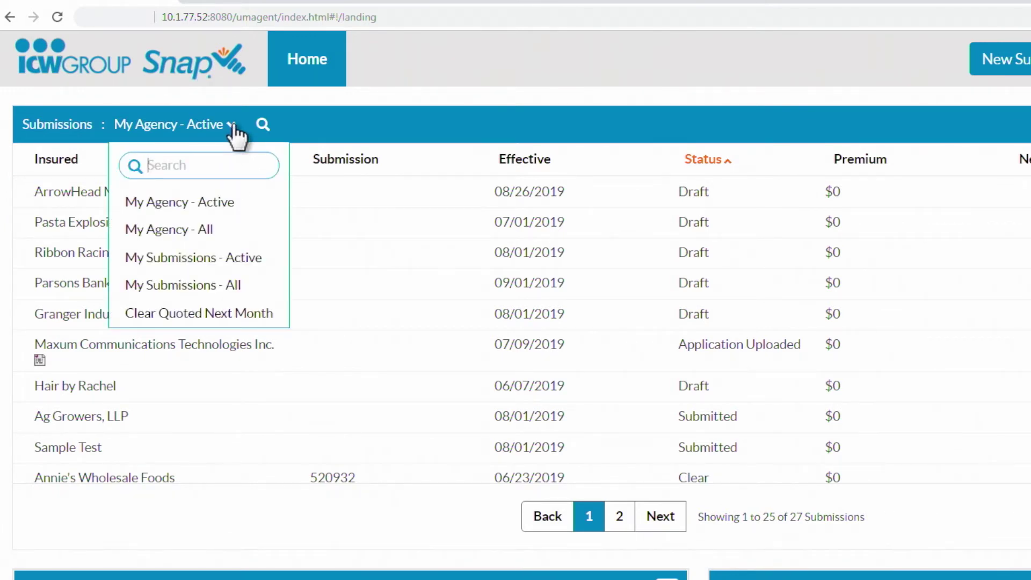
left_click(196, 317)
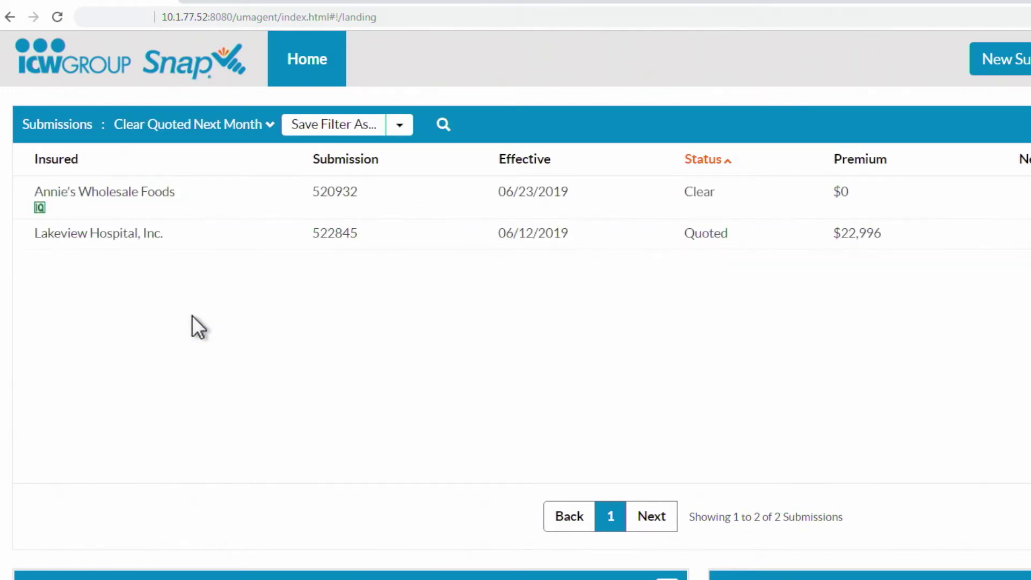
left_click(443, 126)
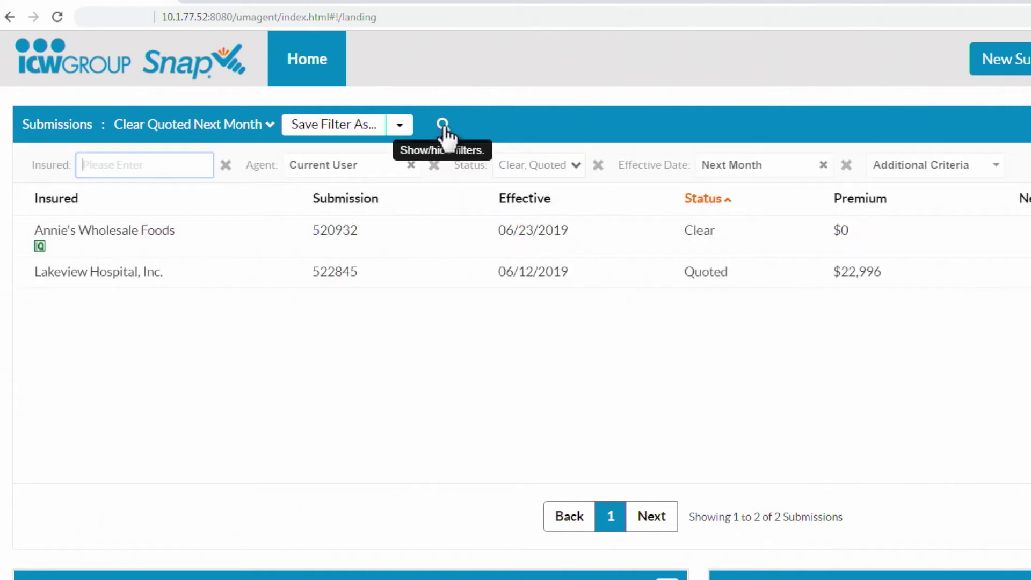
left_click(793, 174)
scroll(810, 327, "down", 2)
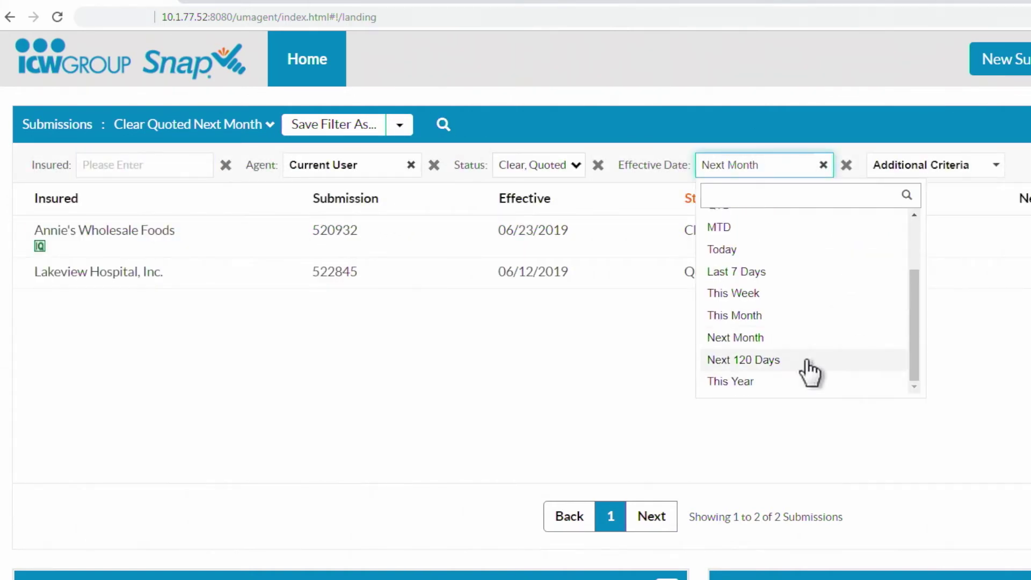
left_click(806, 359)
Save the changed submissions filter as a new filter named Clear Quote 120 days
left_click(376, 130)
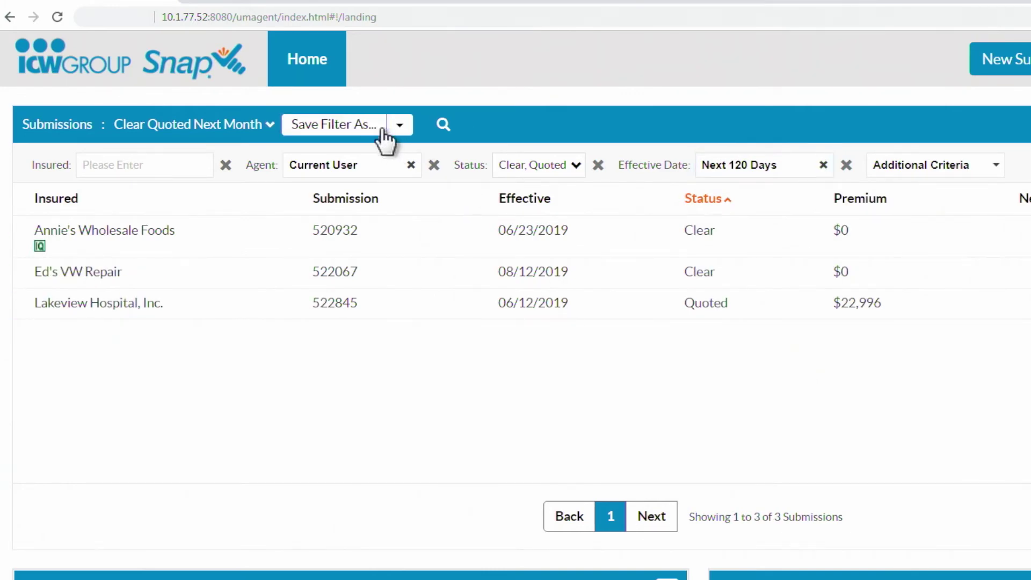
left_click(356, 125)
left_click(751, 397)
type("Cl")
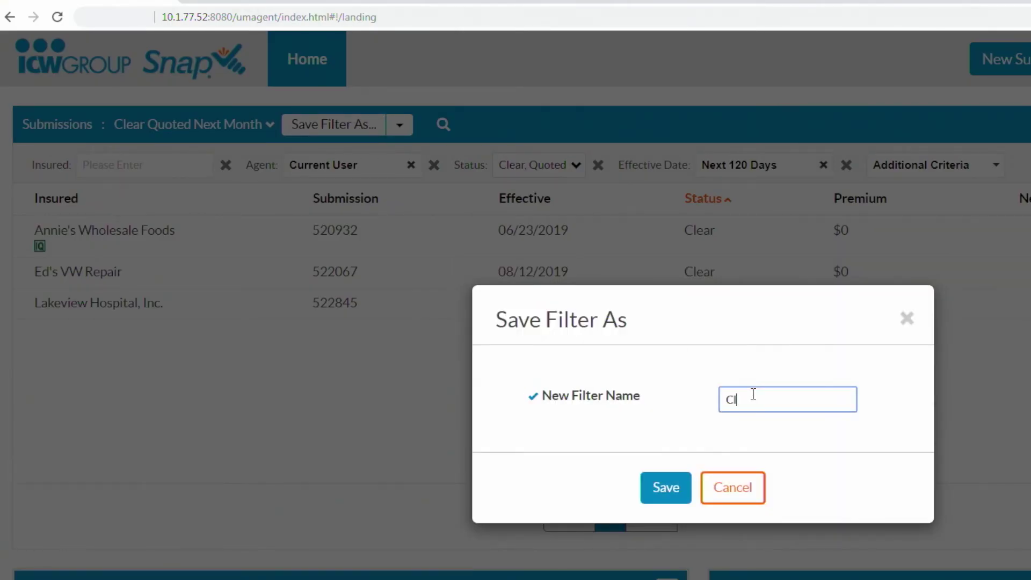
type("ear Quoted 120 days")
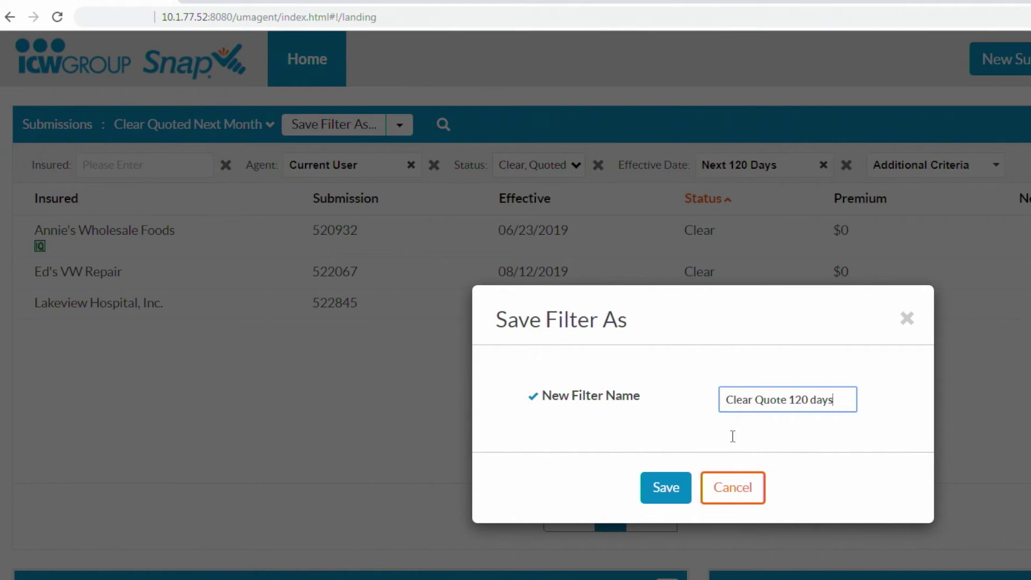
left_click(664, 486)
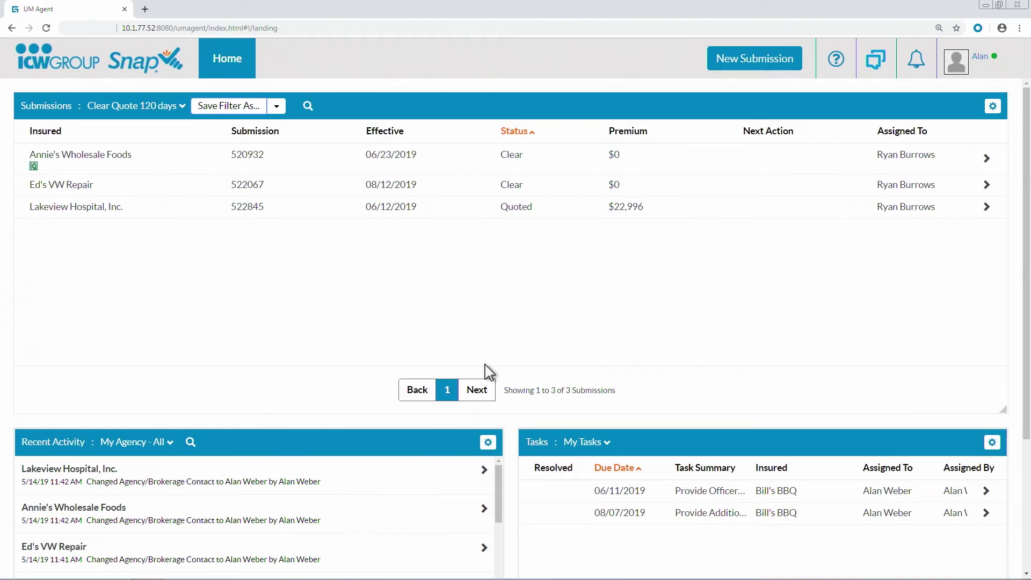